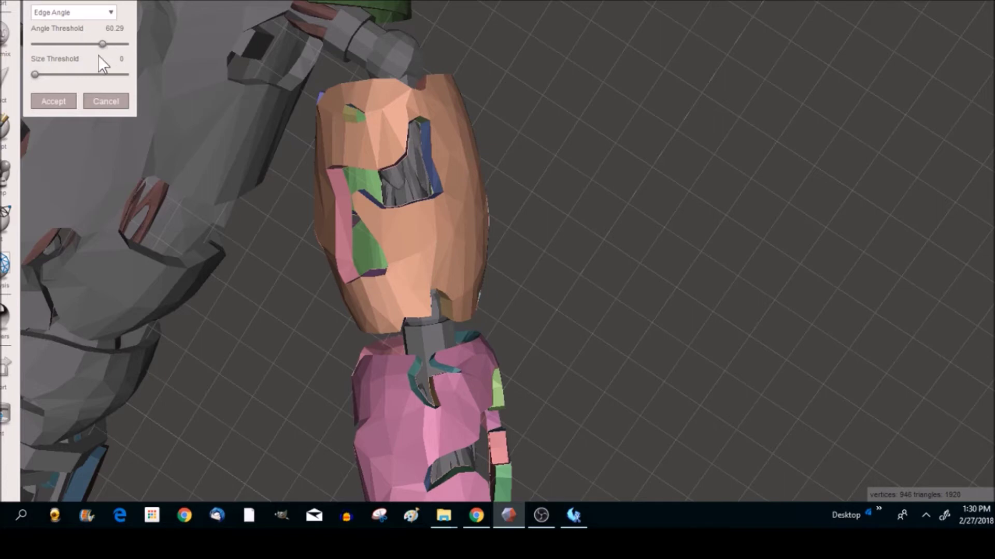
# - Accept the Edge Angle face groups with an angle threshold of 60.29 and a size threshold of 0
pyautogui.moveTo(511, 184); pyautogui.dragTo(599, 320, button='right')
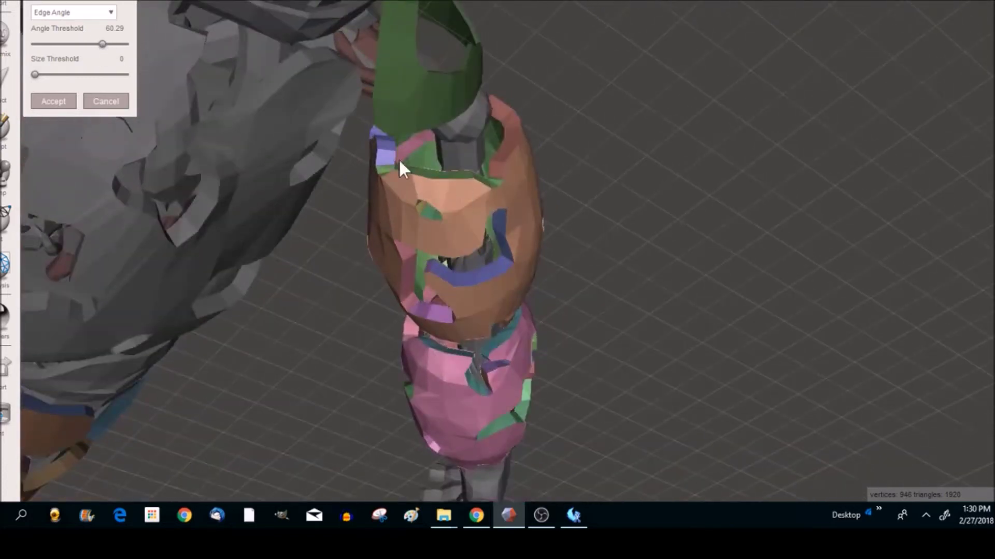
pyautogui.moveTo(623, 234); pyautogui.dragTo(427, 219, button='right')
pyautogui.click(53, 102)
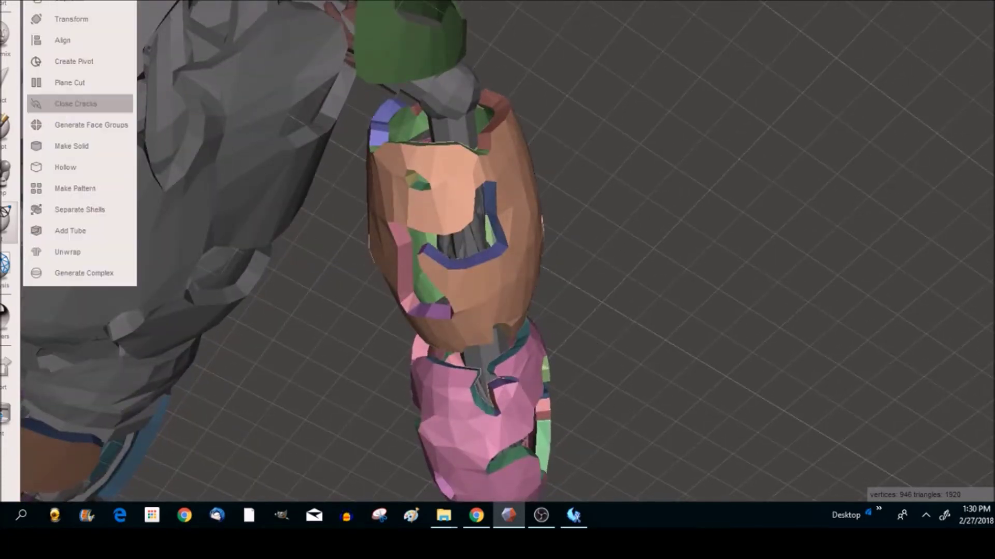
# - Select the face group lining the inside of the upper arm shell and separate it into its own object
pyautogui.click(5, 89)
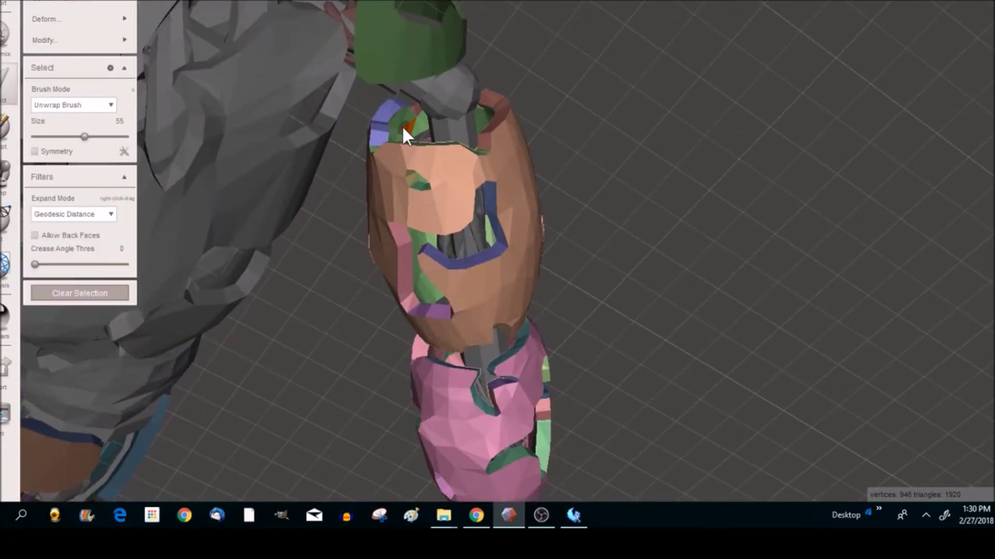
pyautogui.doubleClick(404, 127)
pyautogui.press('f')
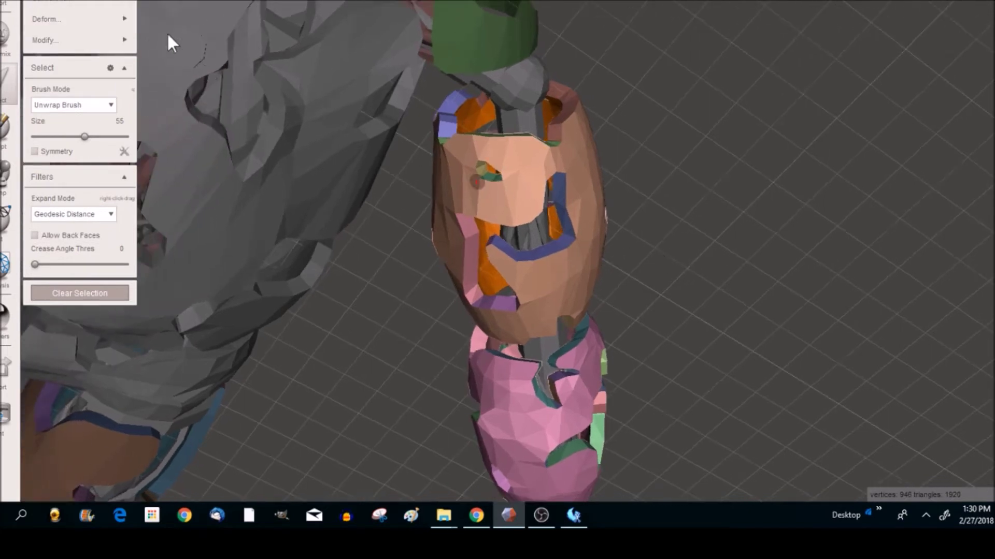
pyautogui.moveTo(78, 3)
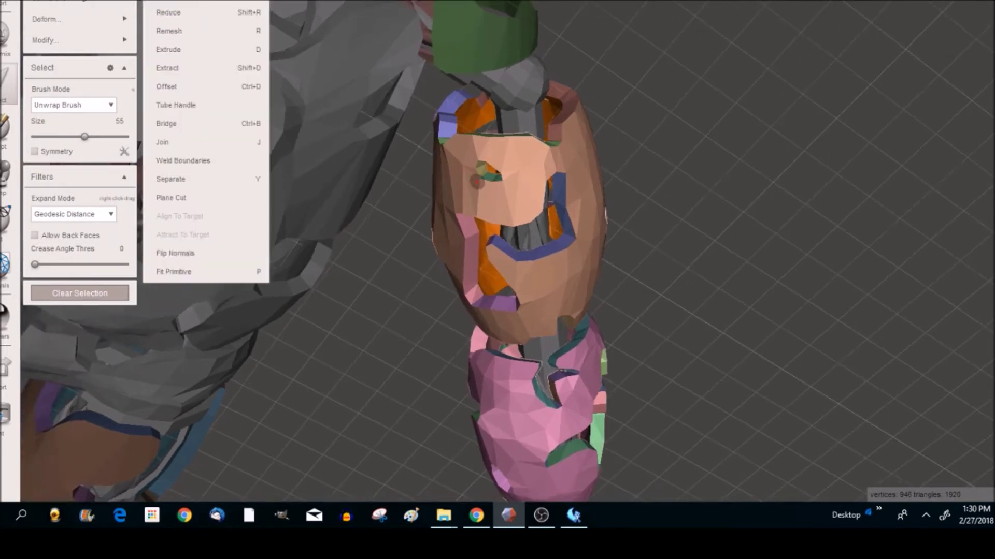
pyautogui.click(203, 180)
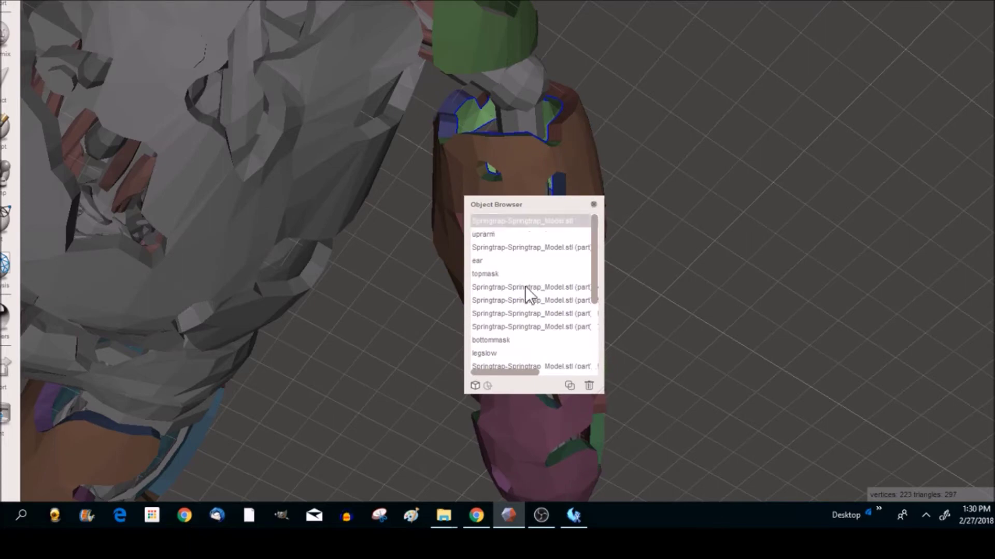
# - Export the arm shell in STL Binary Format as uprlftarm in the same folder as the other parts
pyautogui.click(3, 374)
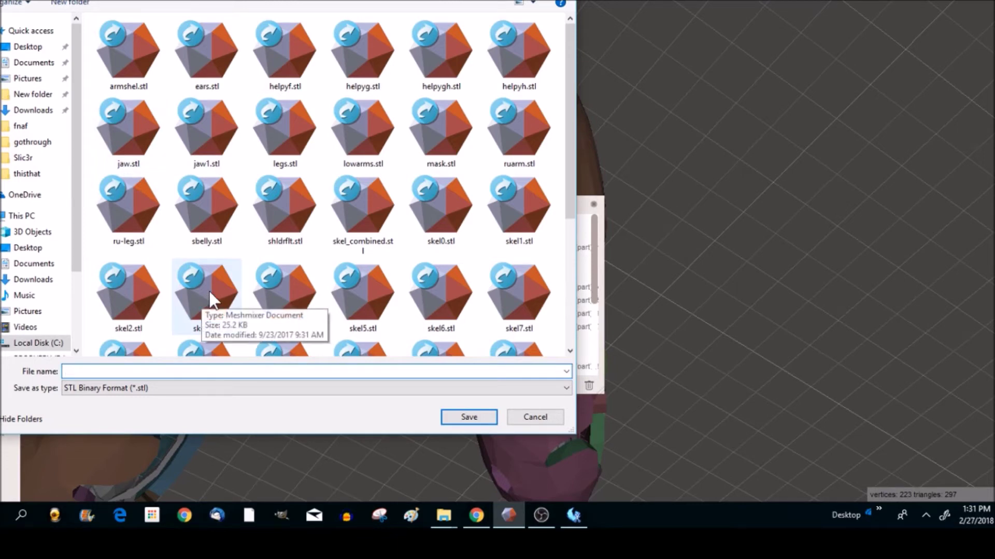
pyautogui.write('uprl')
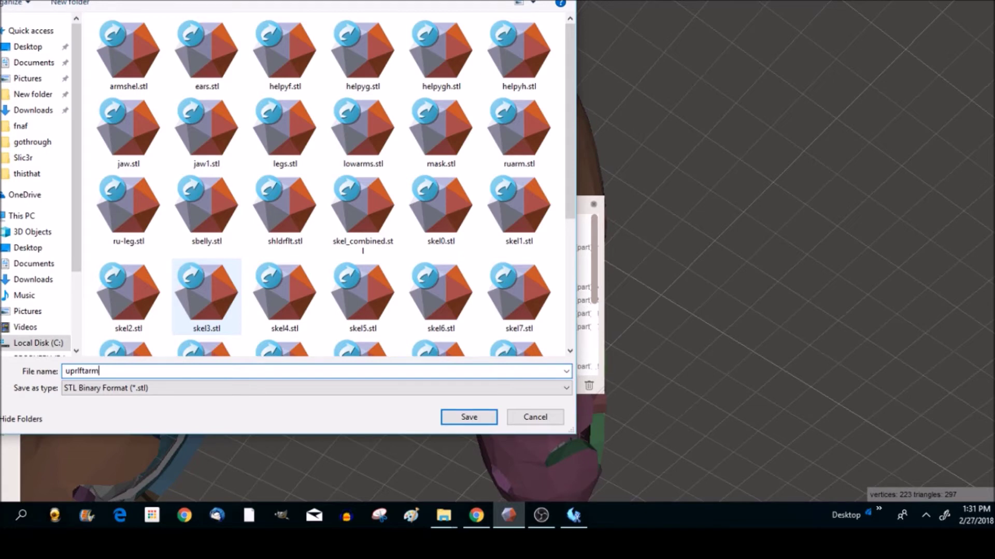
pyautogui.write('ftarm')
pyautogui.click(466, 417)
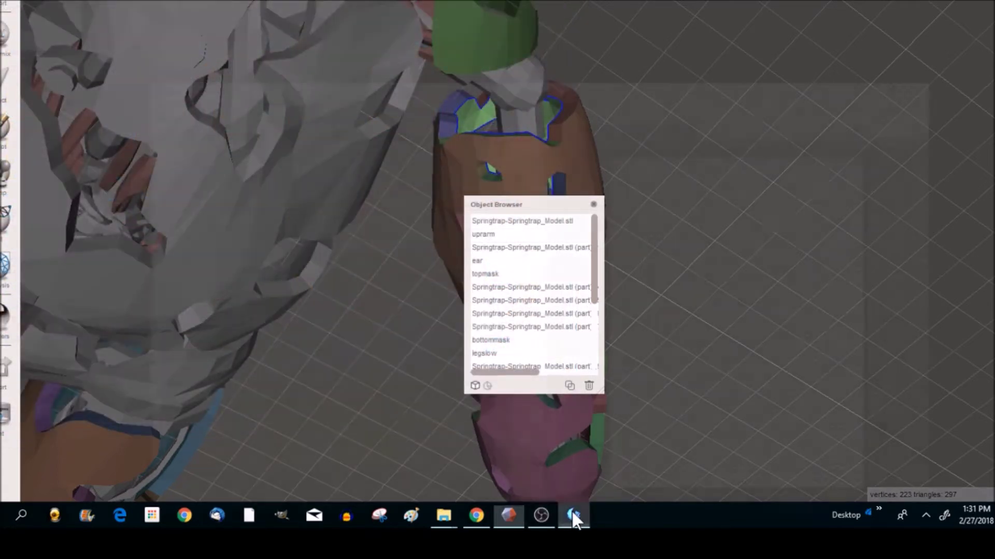
# - Switch to Pepakura Designer and import uprlftarm.stl from the fnaf folder with auto detection of the STL format
pyautogui.click(572, 512)
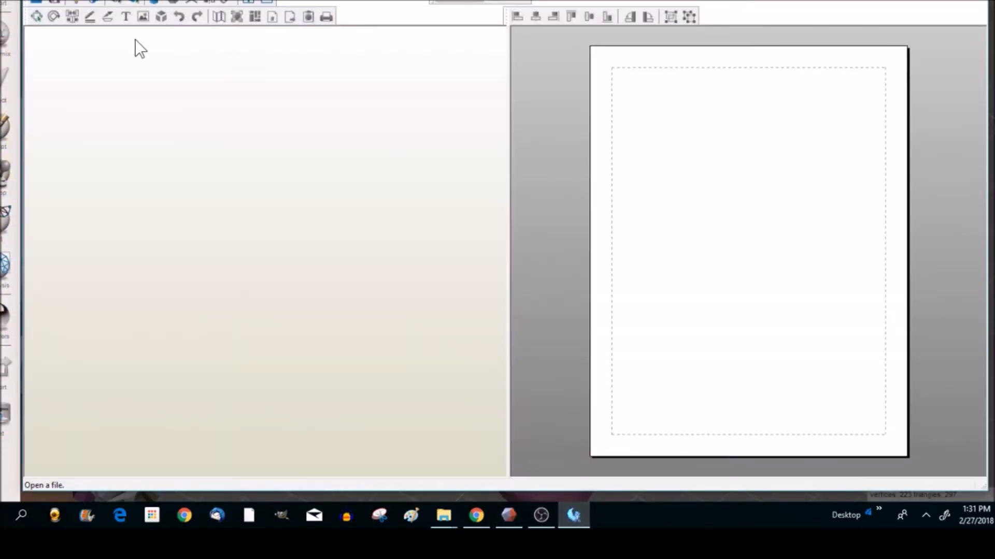
pyautogui.click(48, 2)
pyautogui.click(48, 4)
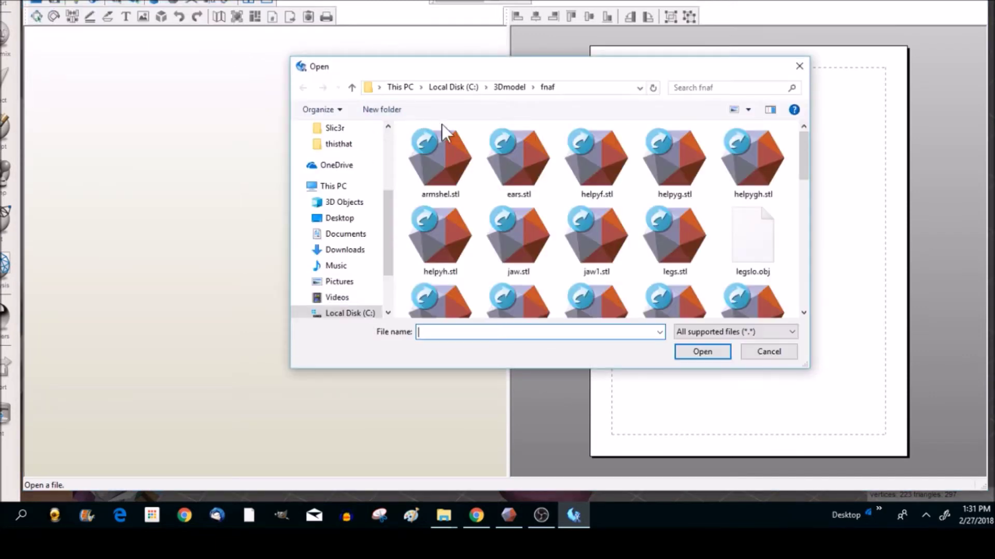
pyautogui.moveTo(806, 169); pyautogui.dragTo(804, 305)
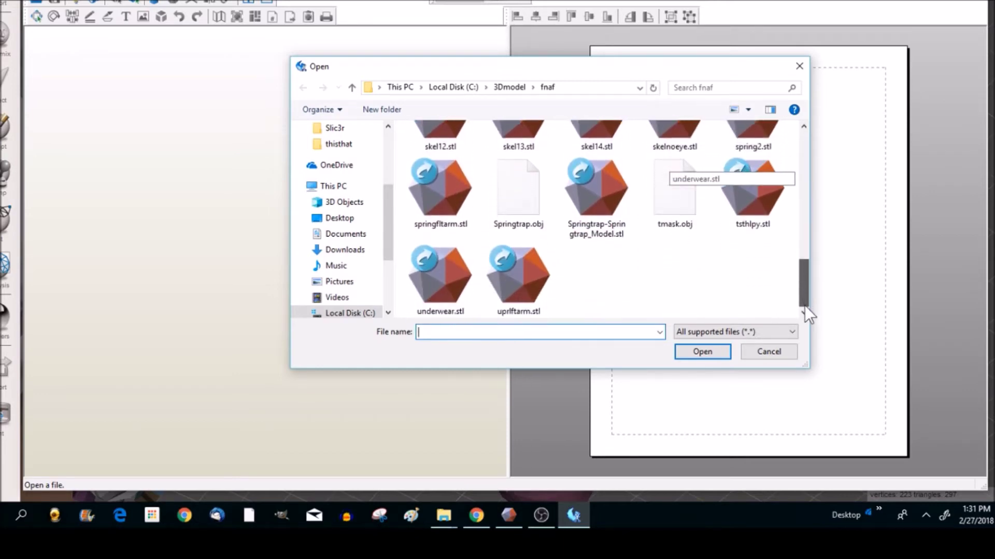
pyautogui.doubleClick(530, 291)
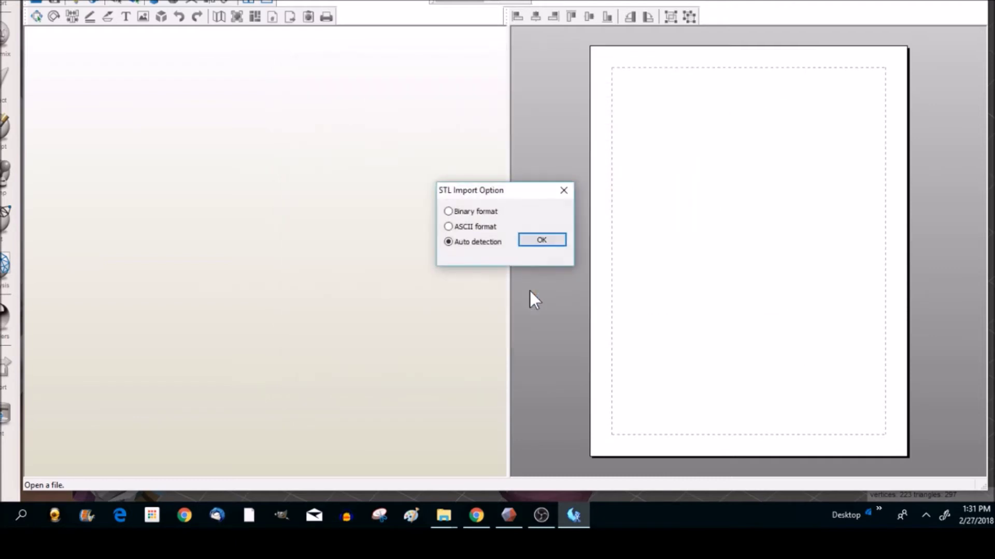
pyautogui.click(540, 241)
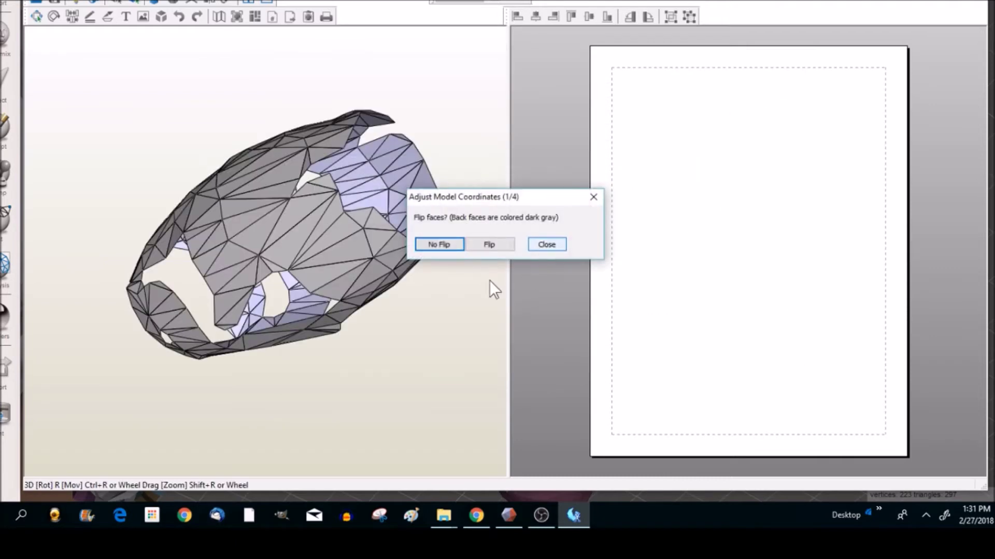
# - Keep the imported model's faces unflipped and complete the coordinate adjustment with its edges merged
pyautogui.click(448, 246)
pyautogui.click(524, 262)
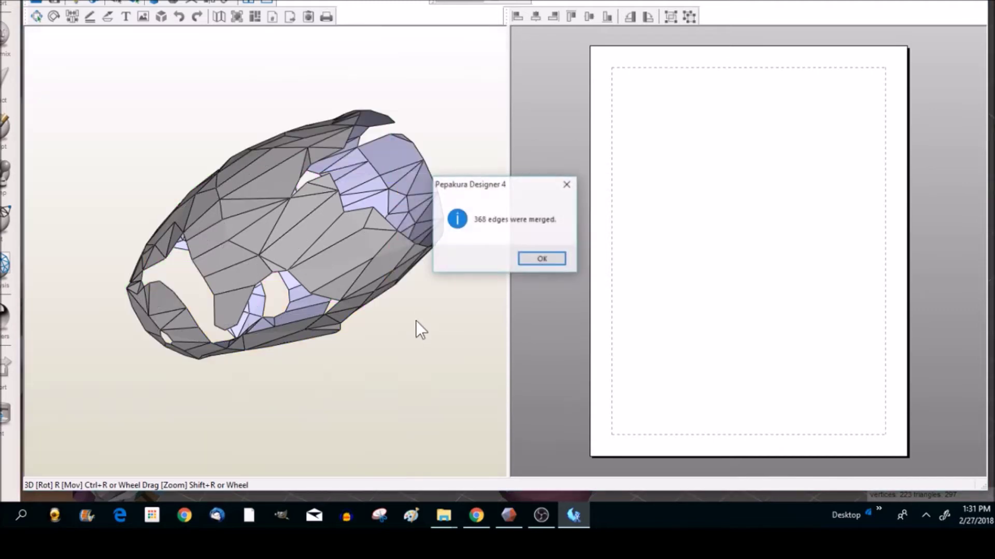
pyautogui.click(538, 260)
pyautogui.moveTo(380, 327); pyautogui.dragTo(428, 288, button='right')
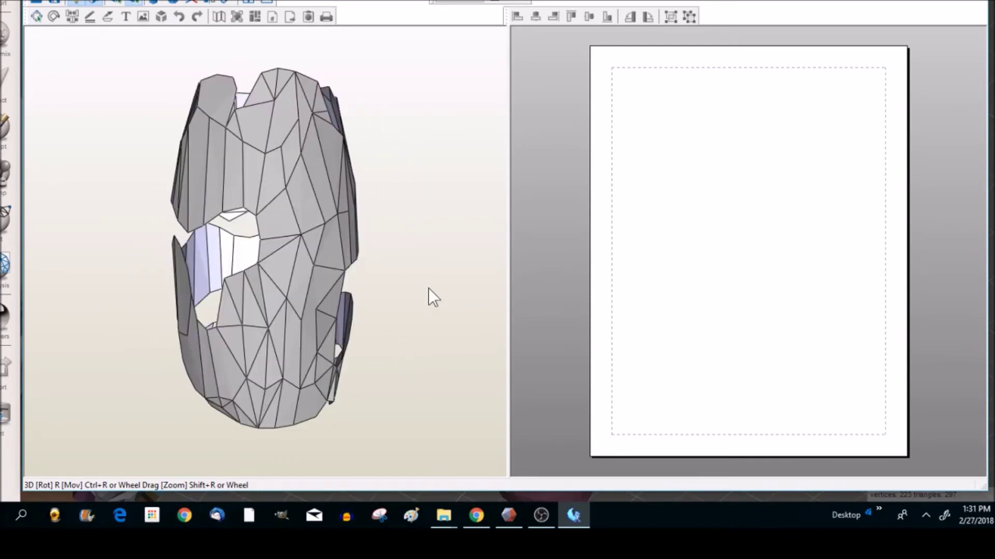
# - Unfold the model using the manual parts layout at scale 1.004, with 15 mm spacing and parts avoiding page borders
pyautogui.click(474, 2)
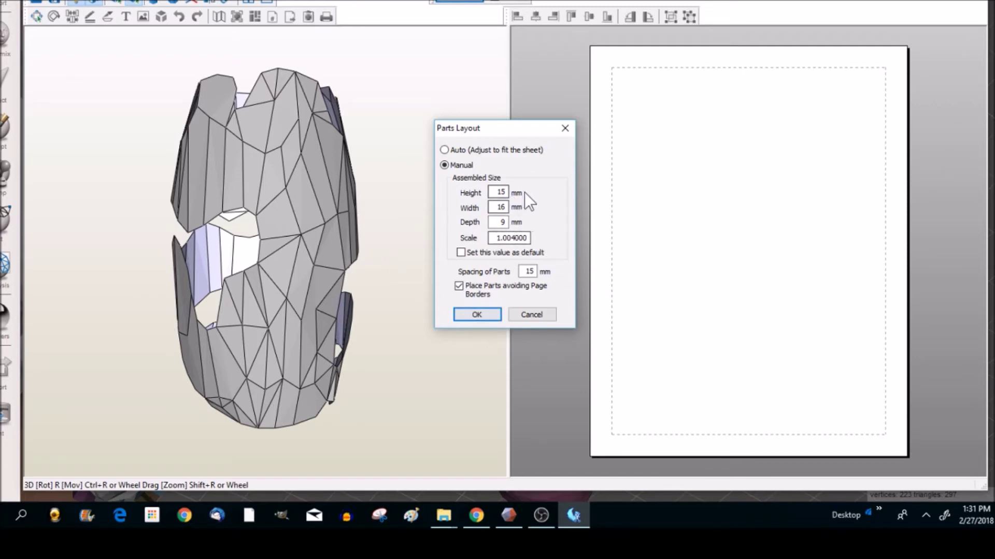
pyautogui.click(484, 314)
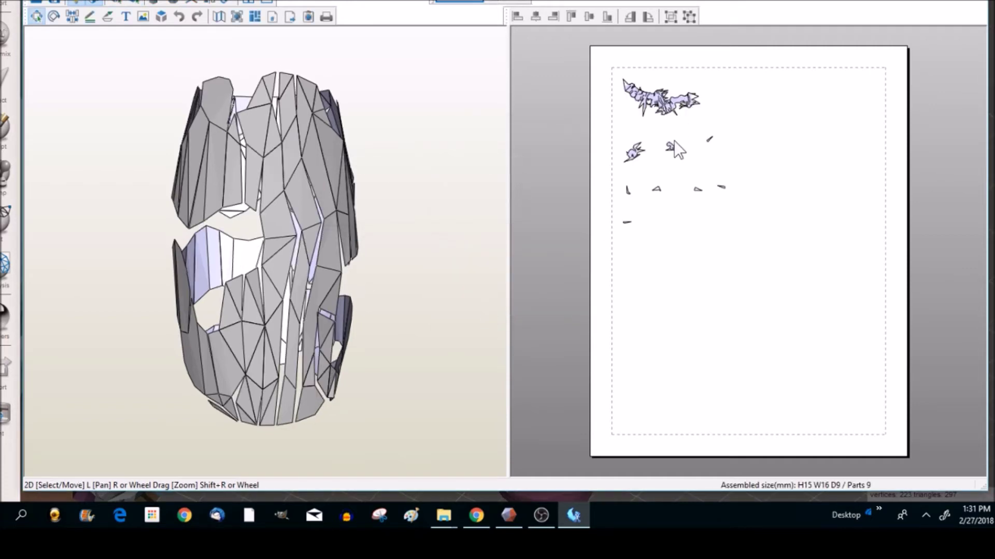
# - Hide the flaps on the unfolded pattern parts
pyautogui.moveTo(697, 204); pyautogui.dragTo(698, 241, button='middle')
pyautogui.scroll(-1, 664, 227)
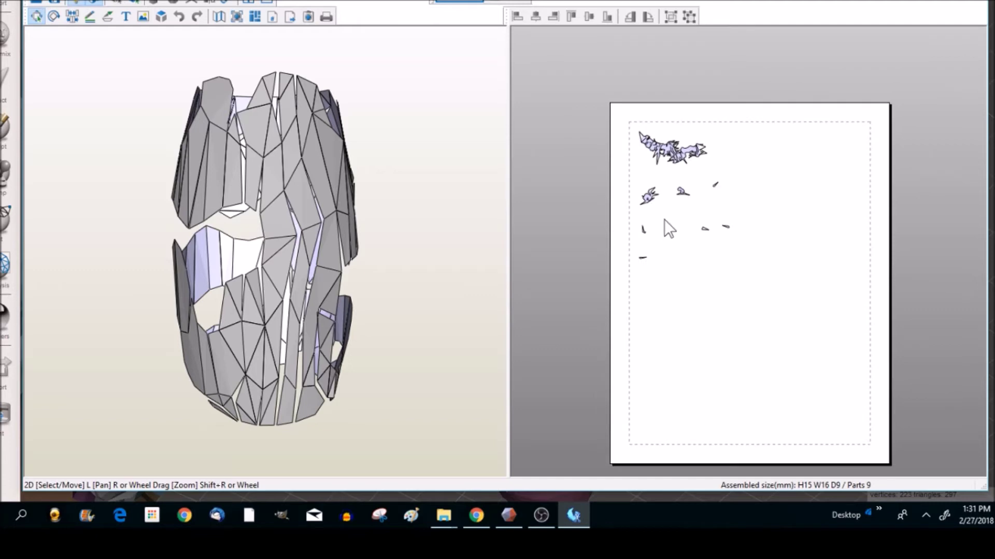
pyautogui.scroll(2, 669, 228)
pyautogui.moveTo(672, 222); pyautogui.dragTo(730, 311, button='middle')
pyautogui.scroll(1, 722, 269)
pyautogui.moveTo(717, 250); pyautogui.dragTo(790, 317, button='middle')
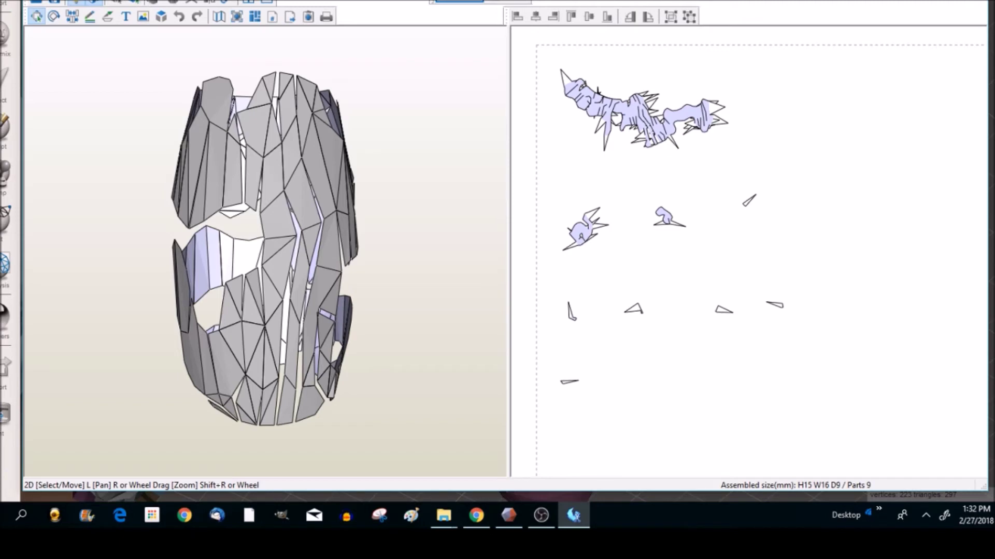
pyautogui.click(138, 1)
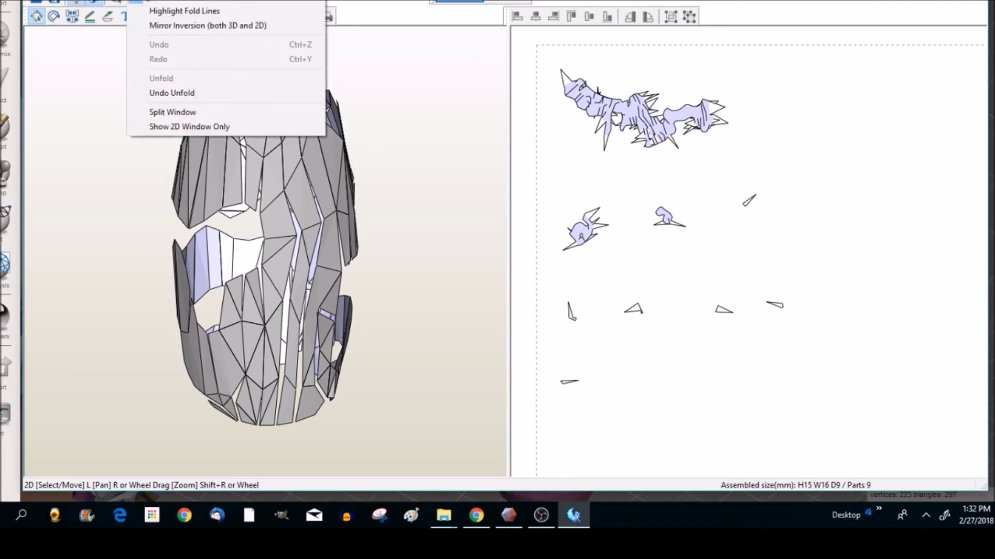
pyautogui.moveTo(106, 1)
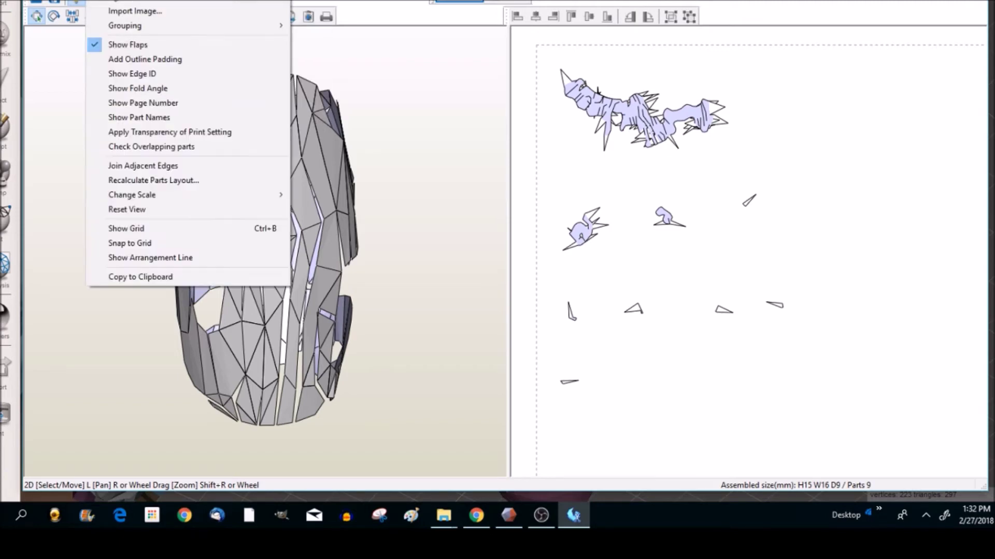
pyautogui.click(96, 43)
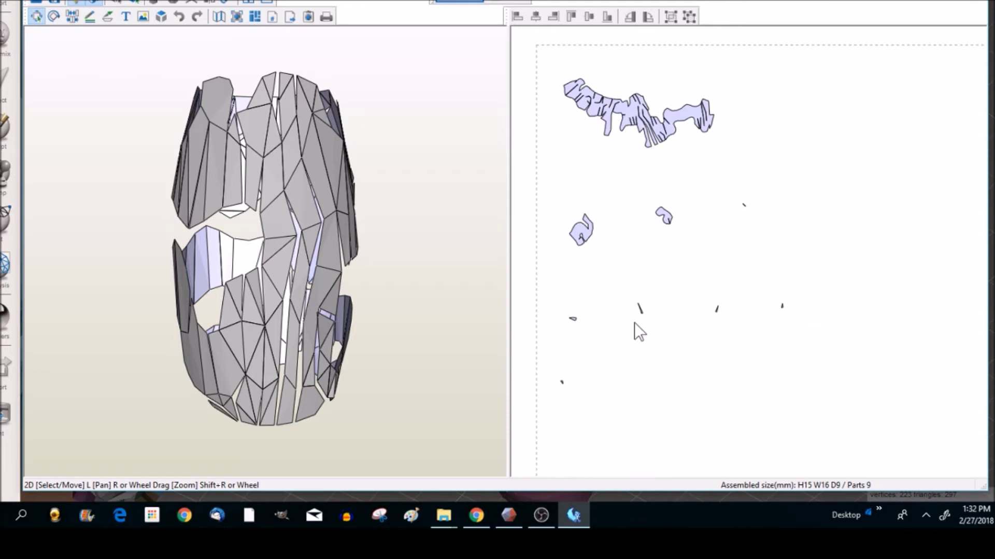
# - Select the large strip and the small part below it in turn to check where each belongs on the 3D model
pyautogui.click(580, 235)
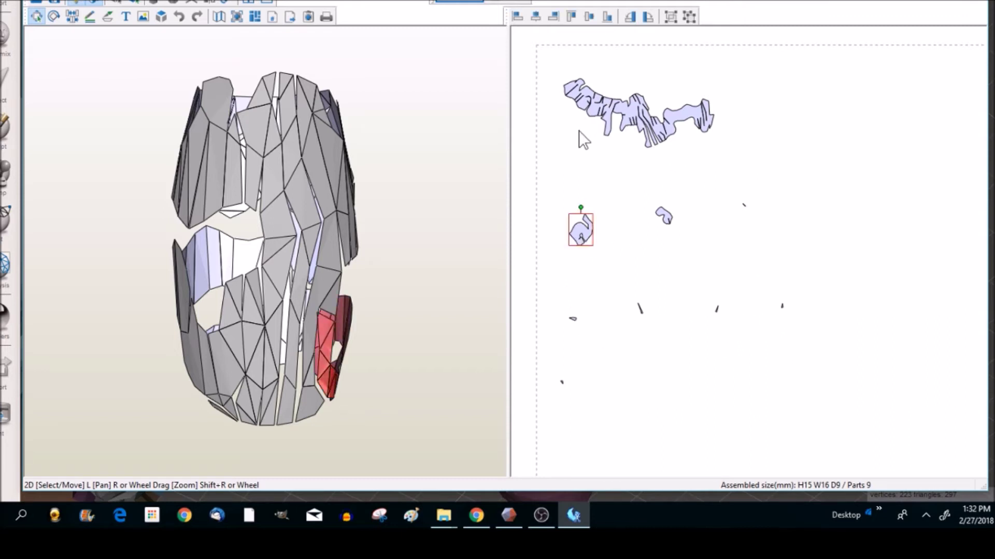
pyautogui.moveTo(474, 279); pyautogui.dragTo(407, 288)
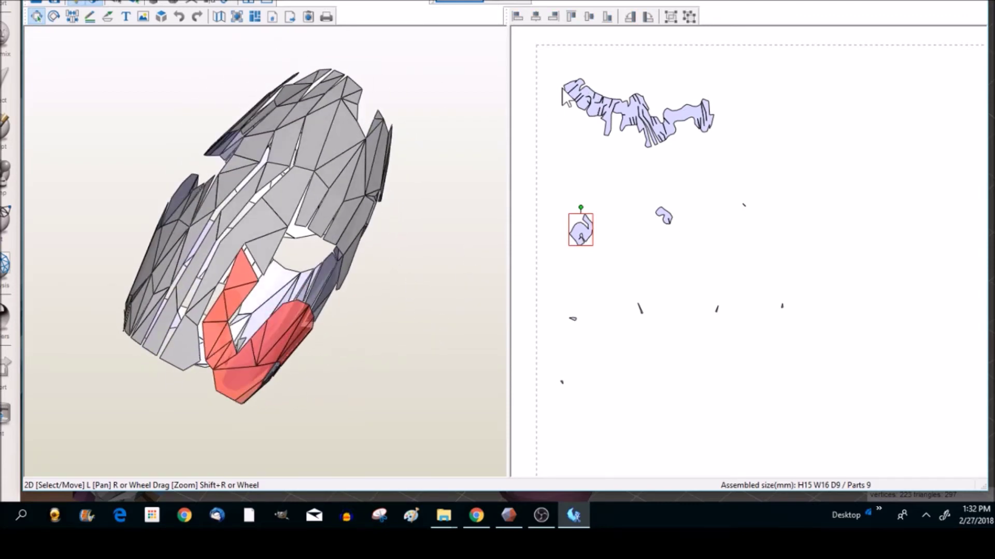
pyautogui.moveTo(386, 312); pyautogui.dragTo(352, 303, button='right')
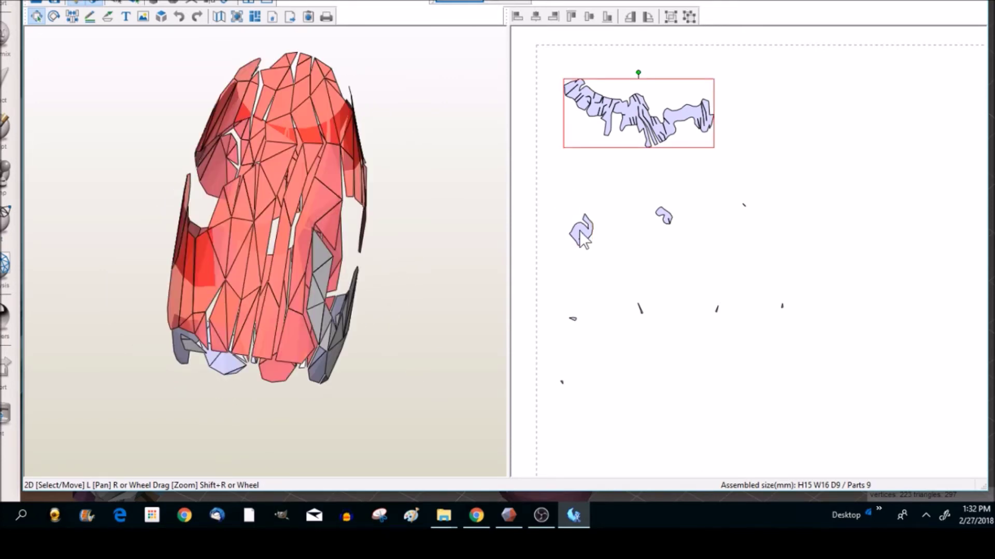
pyautogui.click(580, 231)
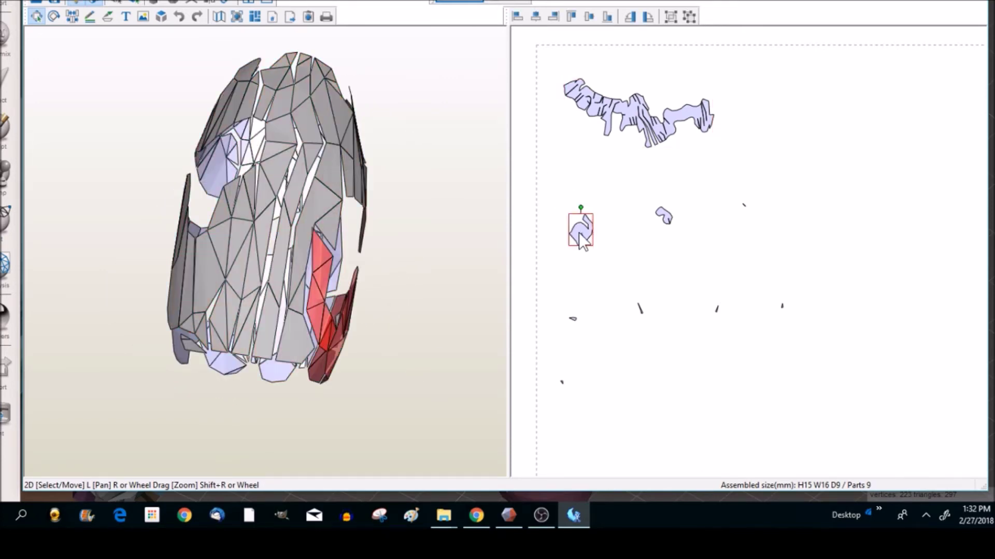
# - Join the large strip to the small part below it along their shared edge and move the combined part back onto the page
pyautogui.click(73, 17)
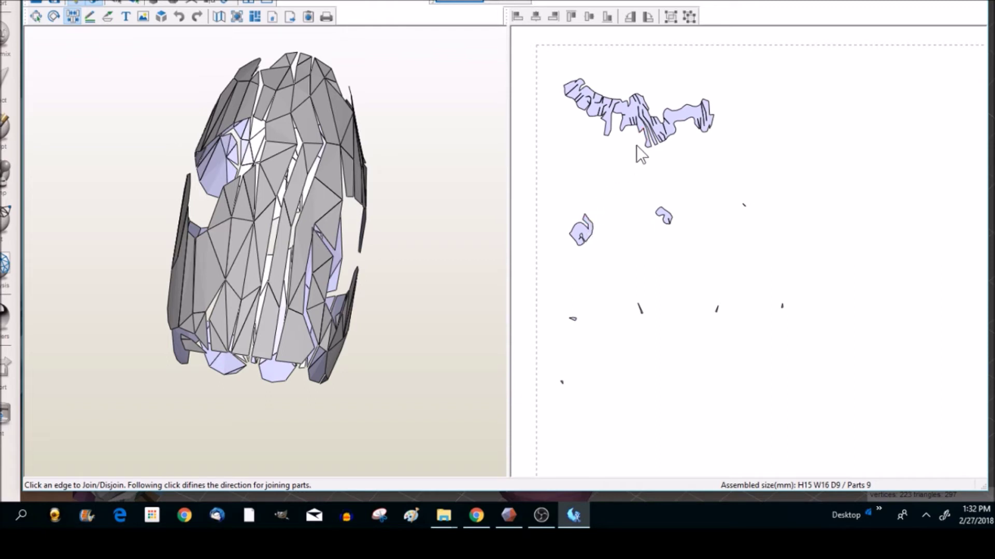
pyautogui.click(571, 239)
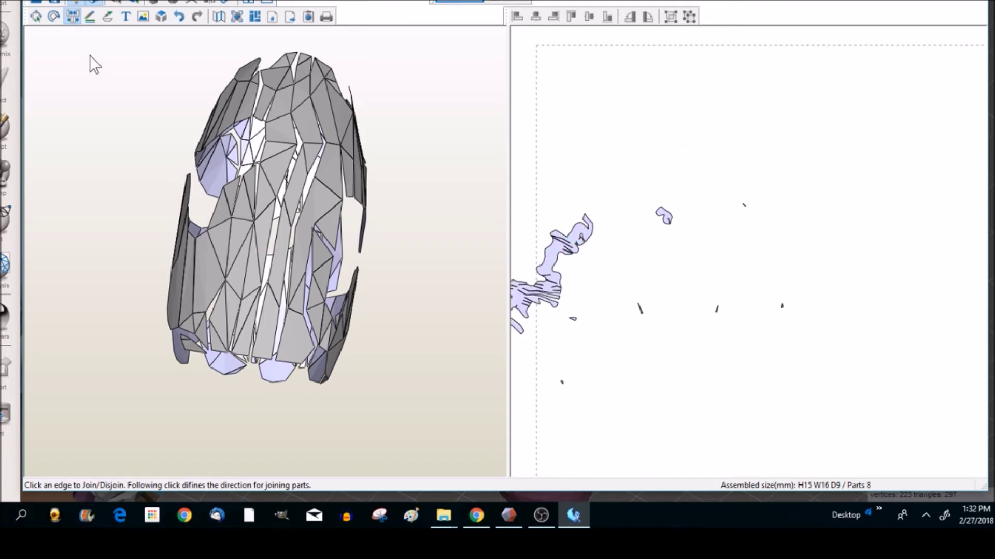
pyautogui.click(36, 16)
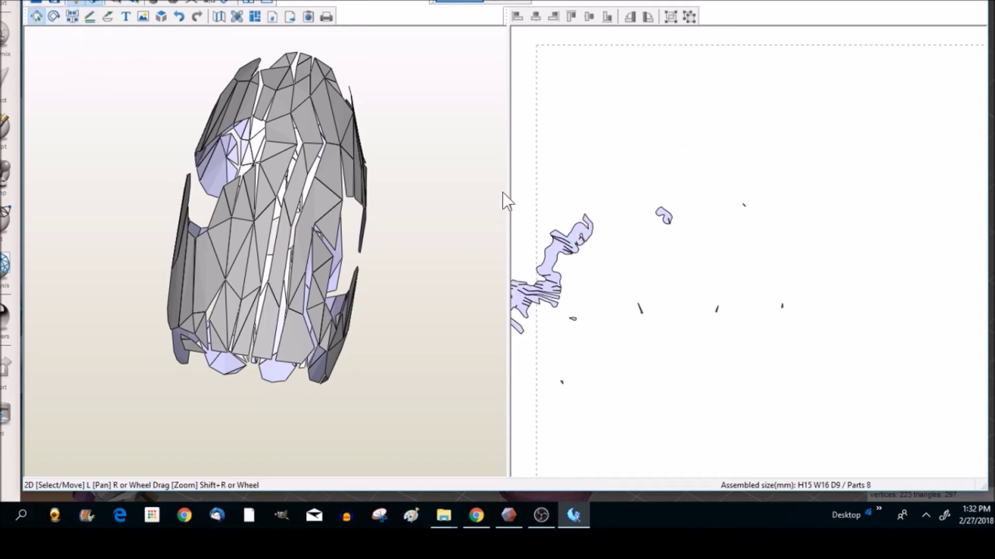
pyautogui.moveTo(553, 259); pyautogui.dragTo(785, 124)
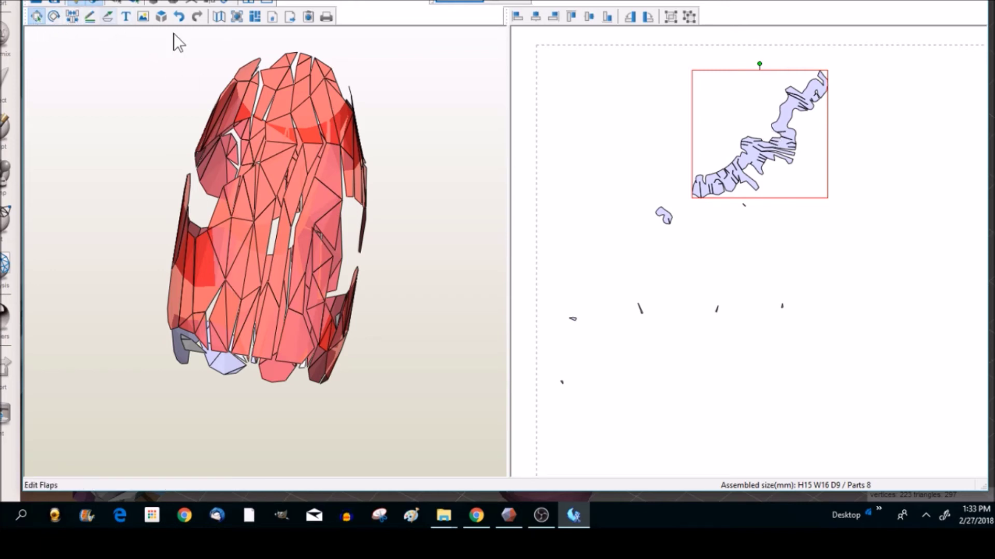
# - Detach the upper end section of the combined part and rejoin it along an edge on the strip's lower branch
pyautogui.click(71, 17)
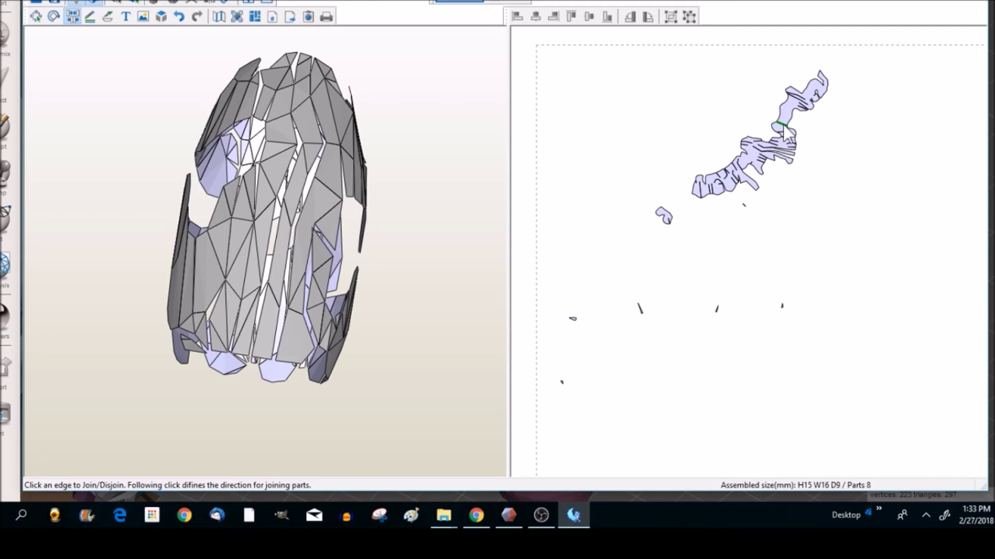
pyautogui.click(783, 125)
pyautogui.click(752, 179)
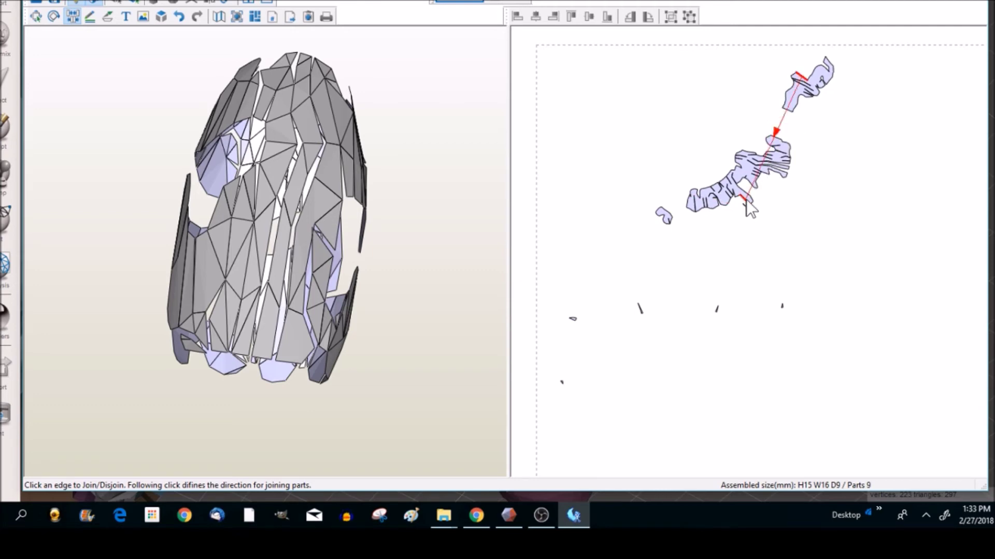
pyautogui.click(746, 200)
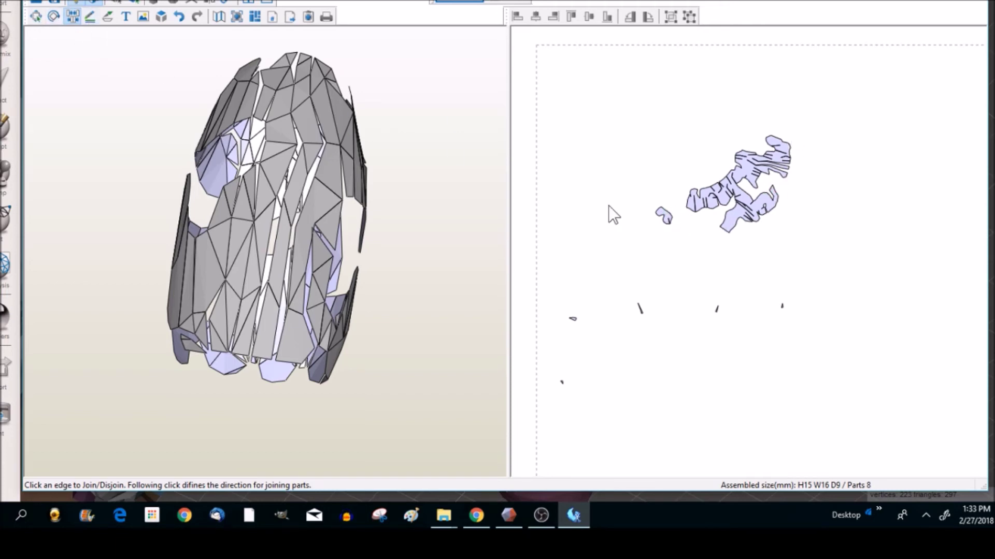
# - Join the small curved part to the combined pattern piece along their matching edge
pyautogui.click(668, 225)
pyautogui.click(673, 220)
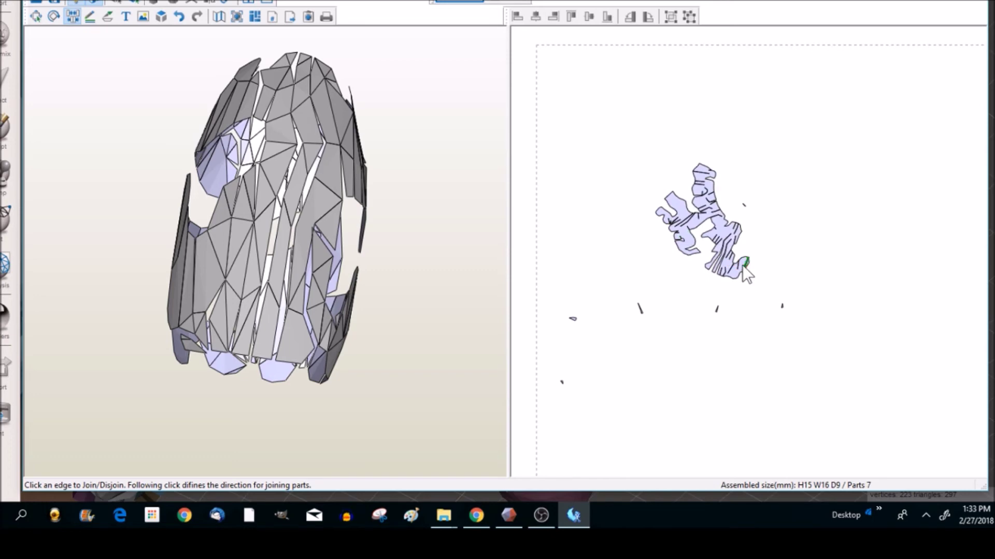